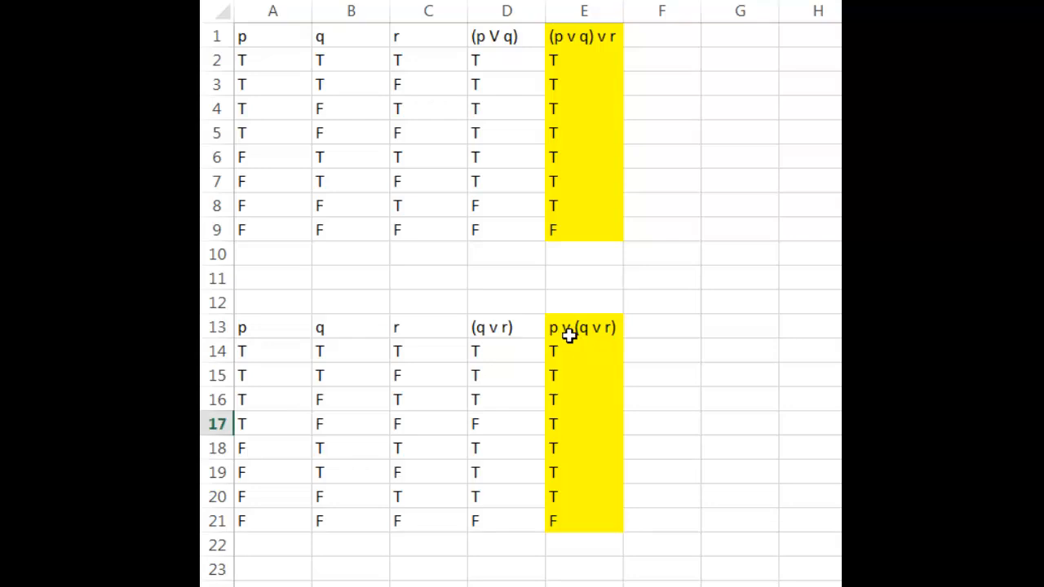
Step: Copy the p v (q v r) results from E13:E21 into F1:F9 beside the (p v q) v r column
left_click_drag(571, 327, 587, 520)
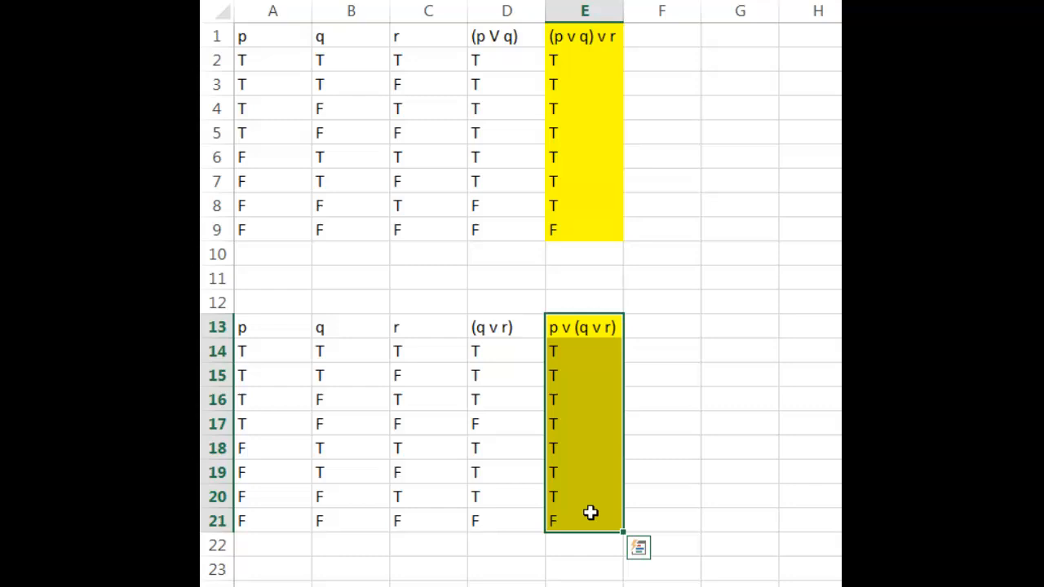
key("ctrl+c")
left_click(661, 38)
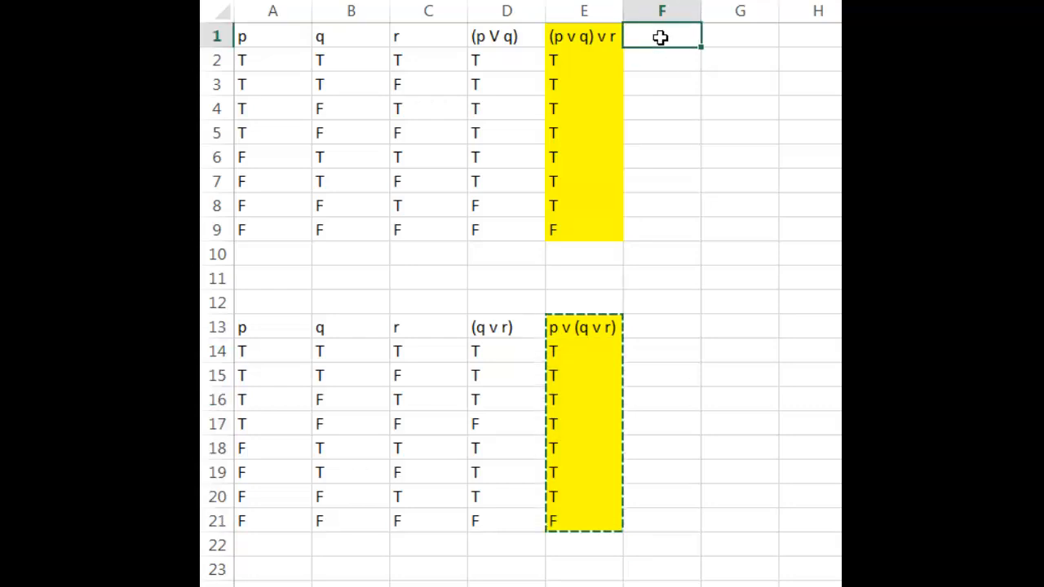
key("ctrl+v")
left_click(587, 40)
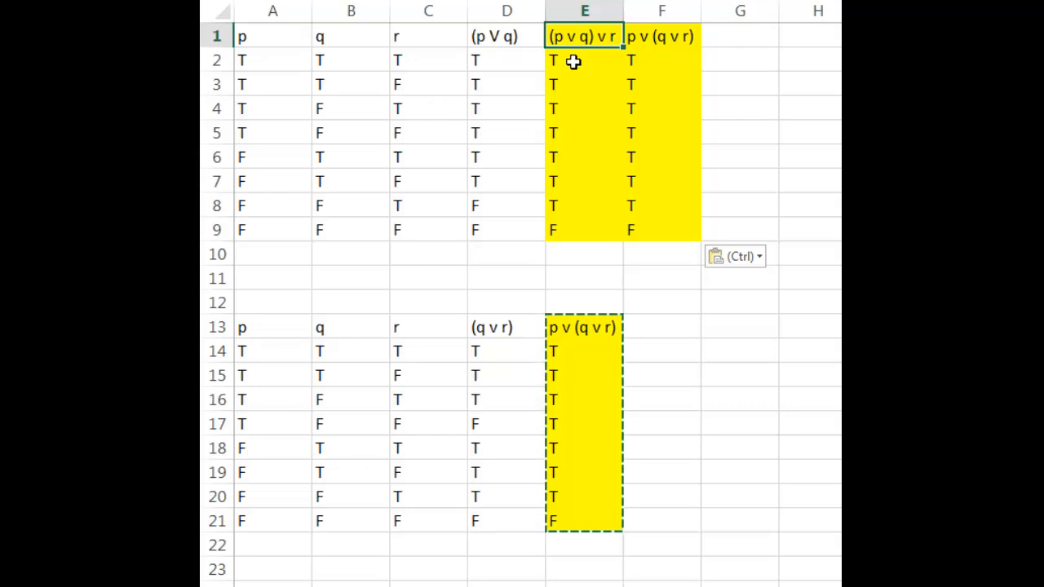
left_click_drag(573, 61, 632, 61)
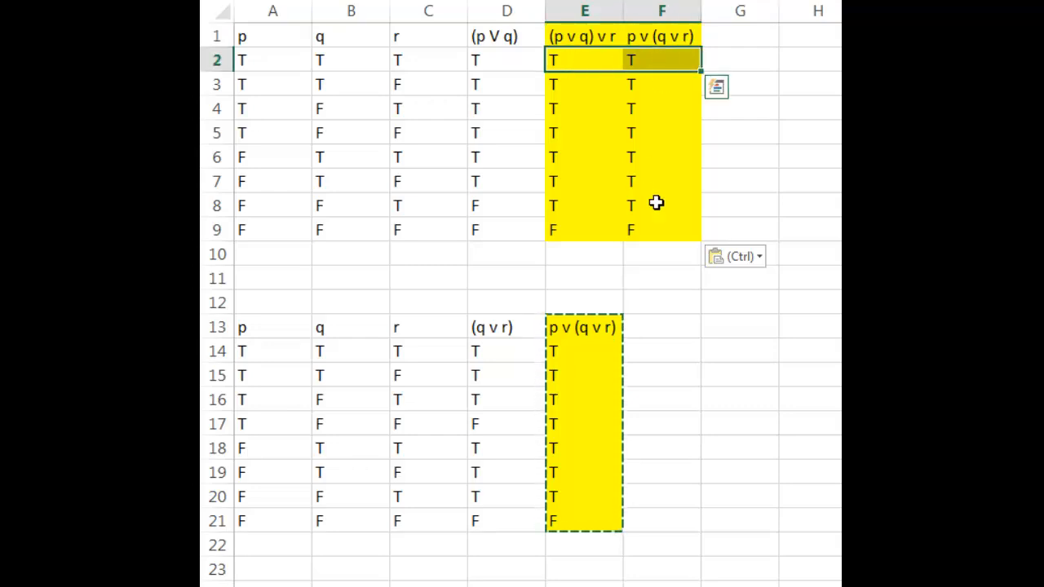
left_click_drag(569, 86, 653, 86)
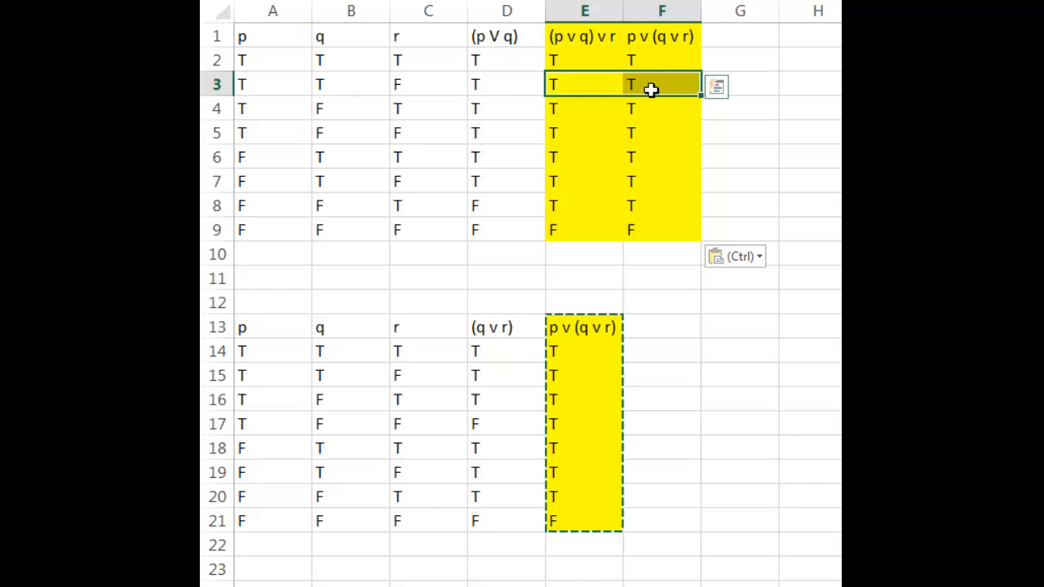
left_click(584, 113)
left_click_drag(584, 113, 640, 113)
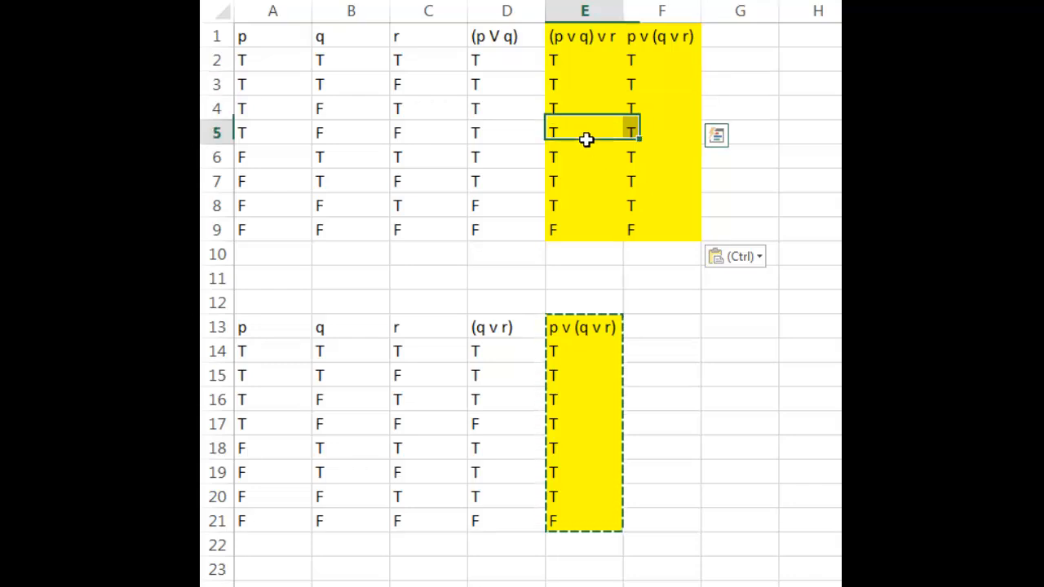
left_click_drag(584, 135, 653, 135)
left_click_drag(581, 159, 648, 159)
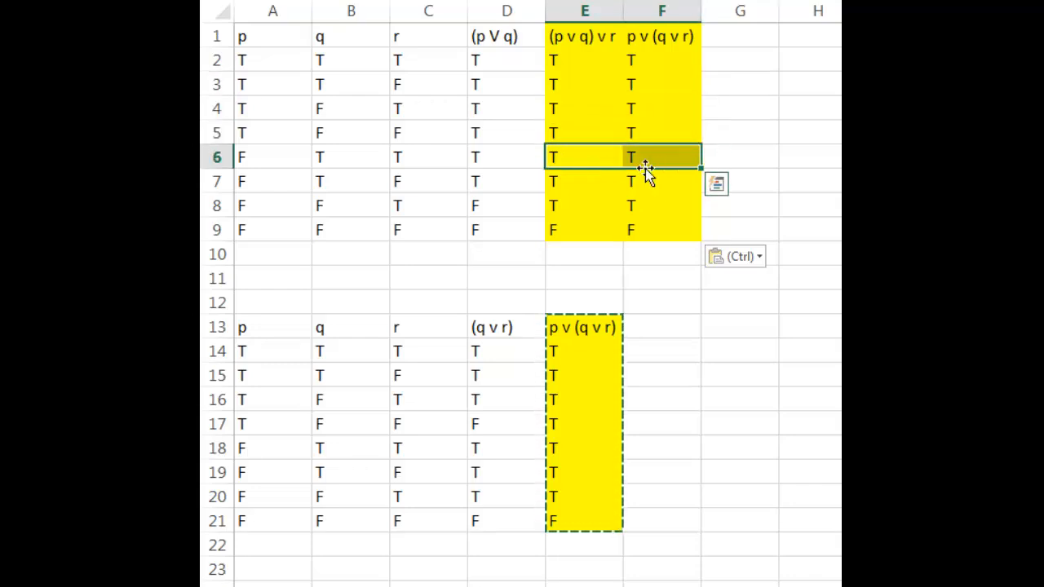
left_click_drag(584, 183, 659, 191)
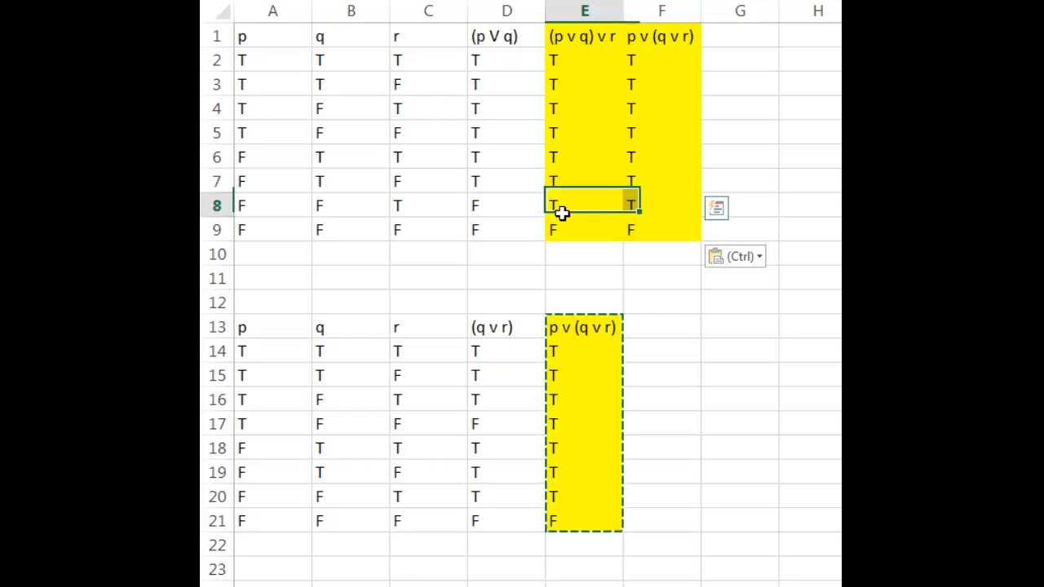
left_click_drag(563, 206, 644, 205)
left_click_drag(573, 230, 636, 229)
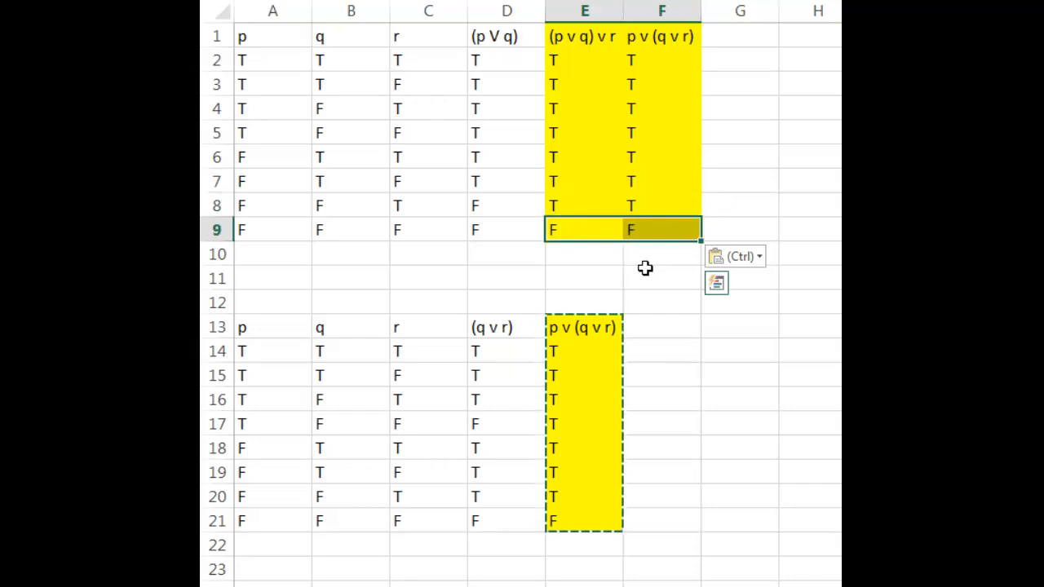